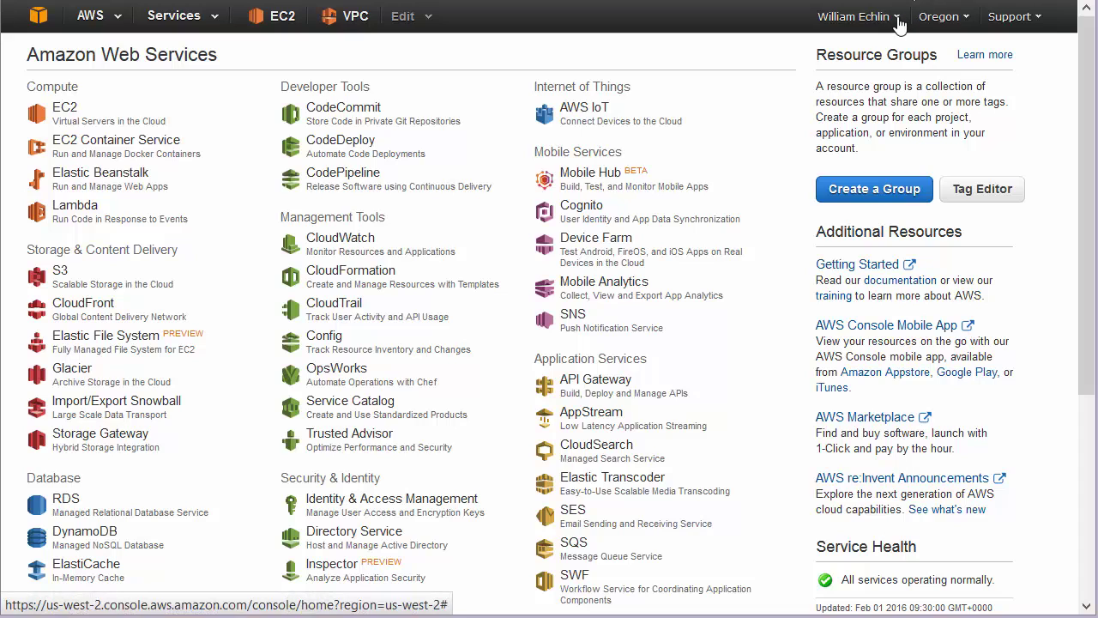
- Open the AWS account's security credentials page and expand the Access Keys section
{"action": "left_click", "coordinate": [893, 17]}
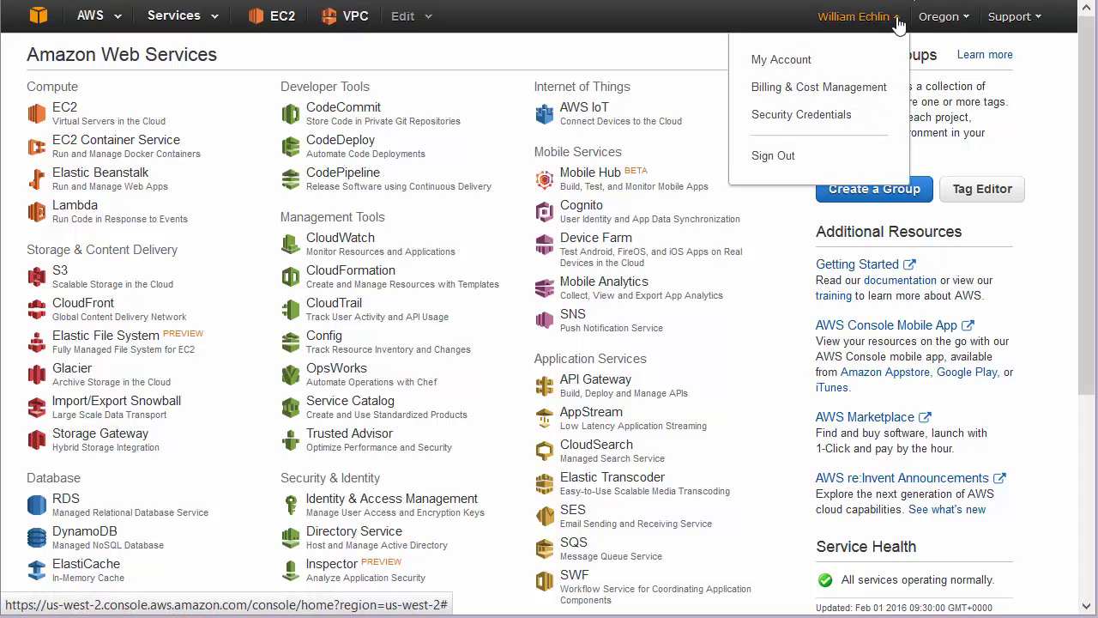
{"action": "left_click", "coordinate": [815, 116]}
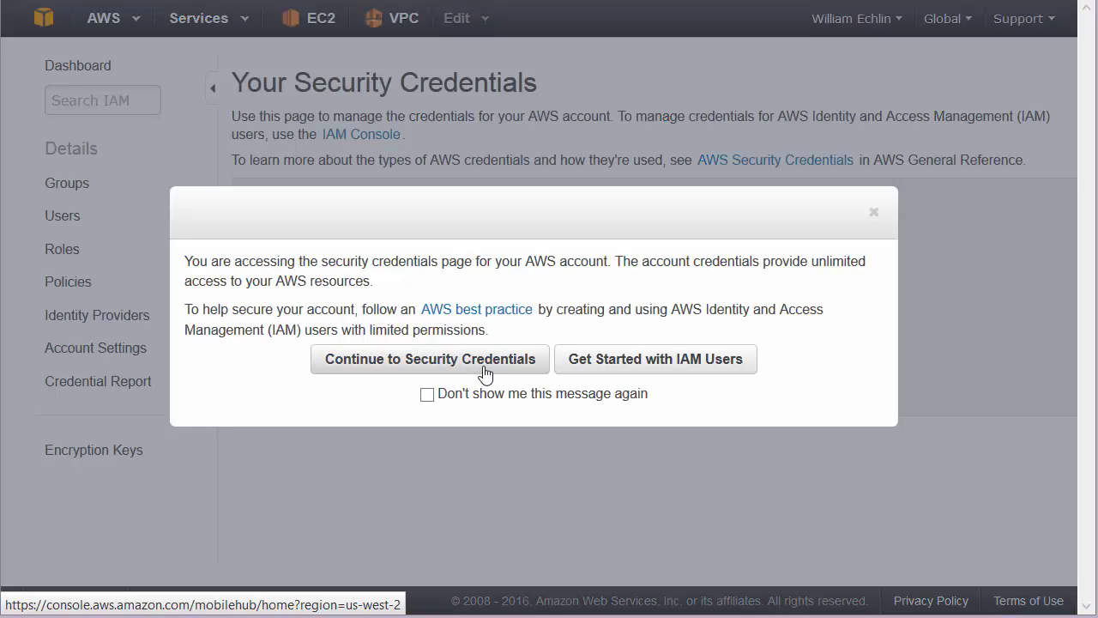
{"action": "left_click", "coordinate": [485, 368]}
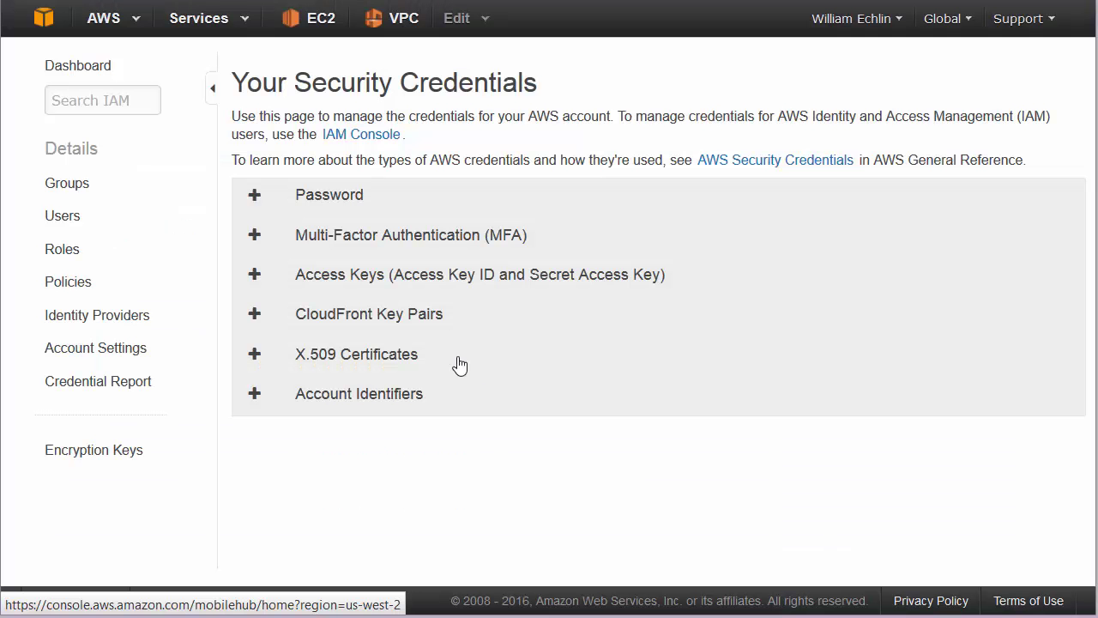
{"action": "left_click", "coordinate": [254, 283]}
{"action": "scroll", "coordinate": [354, 390], "scroll_direction": "down", "scroll_amount": 1}
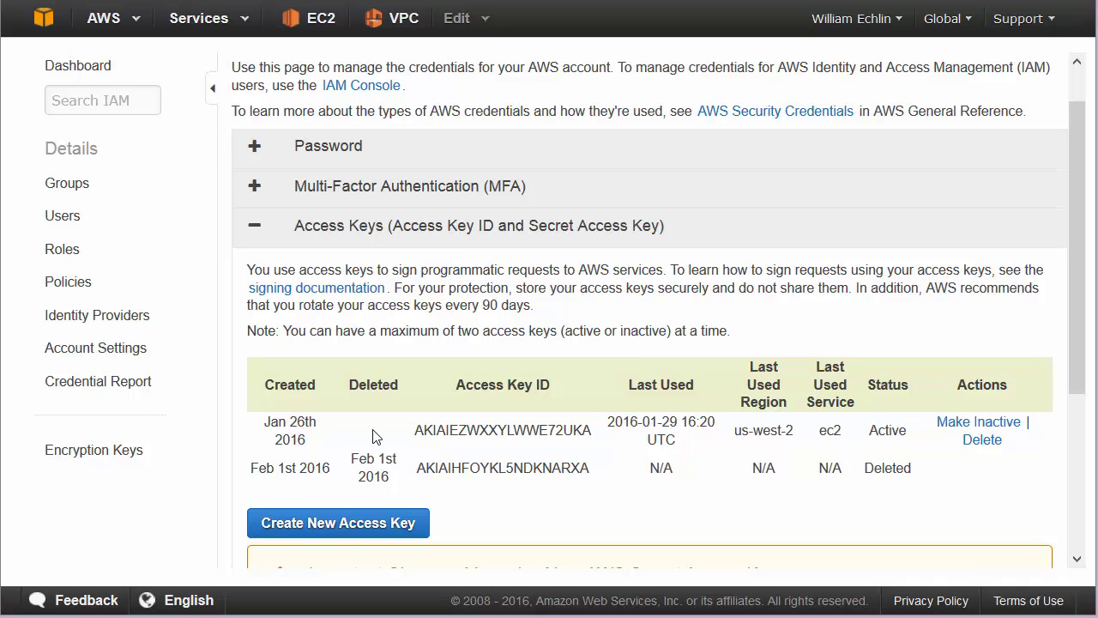
- Create a new AWS access key, reveal its access key ID and secret access key, and close the dialog
{"action": "left_click", "coordinate": [316, 529]}
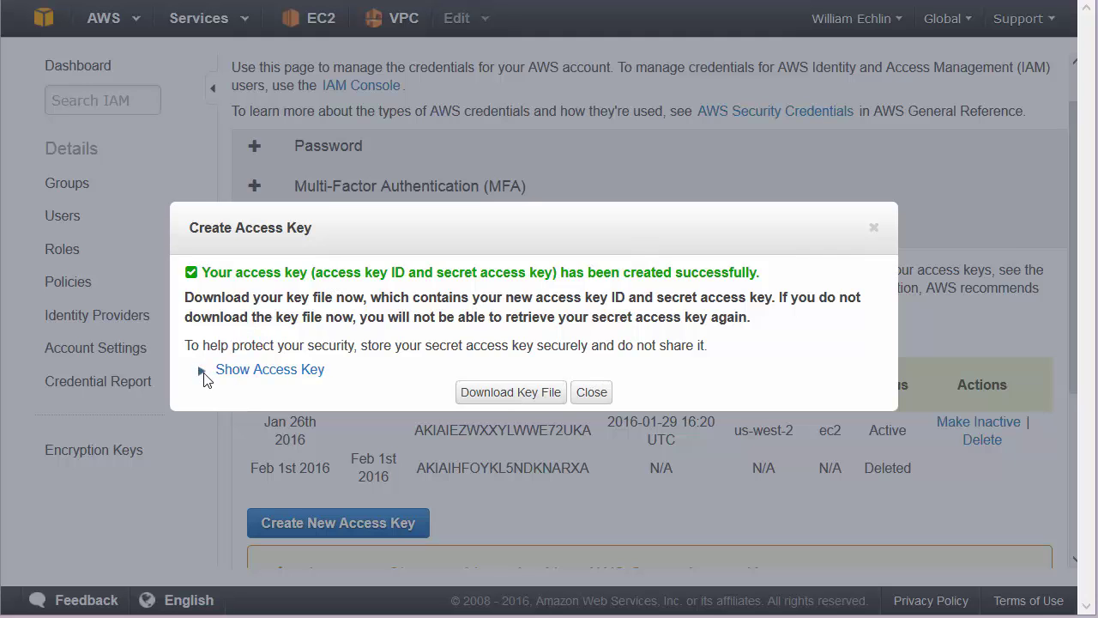
{"action": "left_click", "coordinate": [227, 370]}
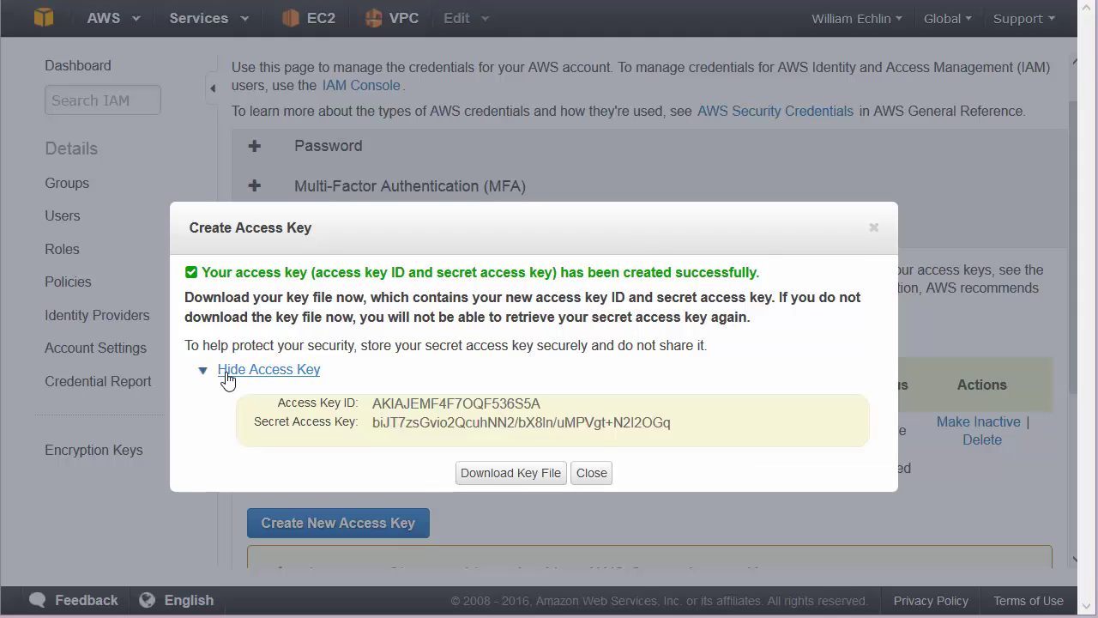
{"action": "double_click", "coordinate": [416, 422]}
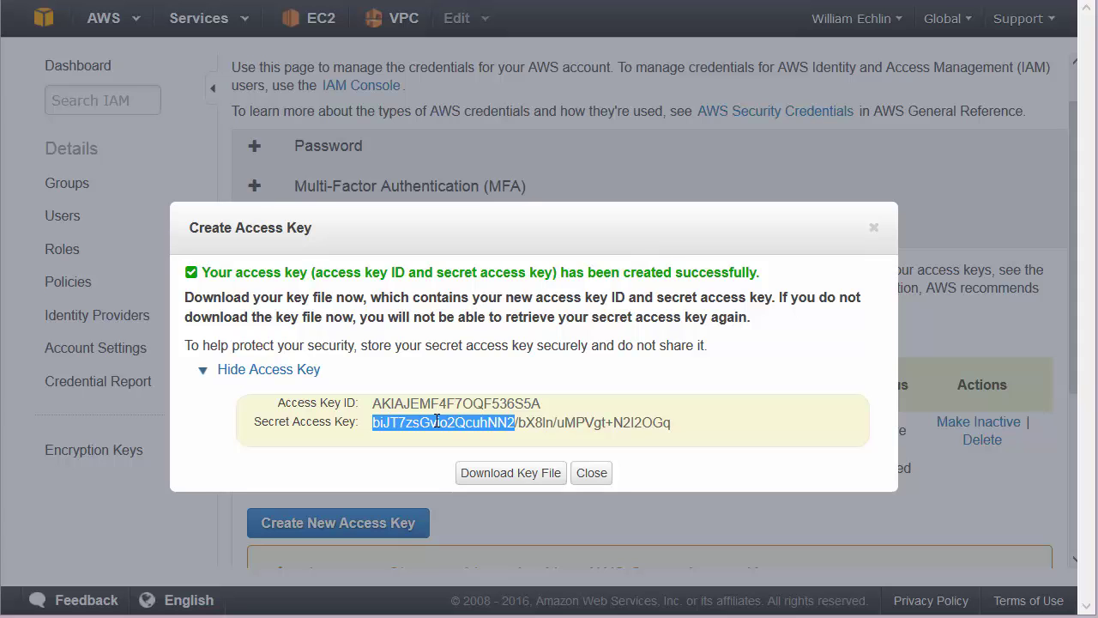
{"action": "left_click", "coordinate": [590, 474]}
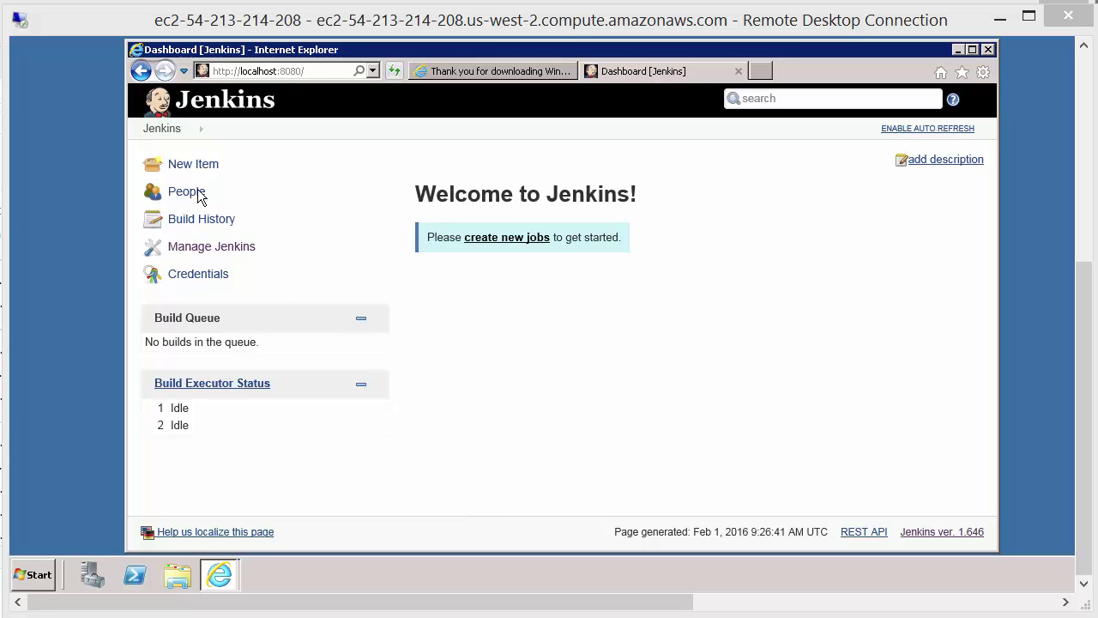
- Switch to Jenkins on the remote desktop and add an Amazon EC2 cloud in the system configuration
{"action": "left_click", "coordinate": [204, 253]}
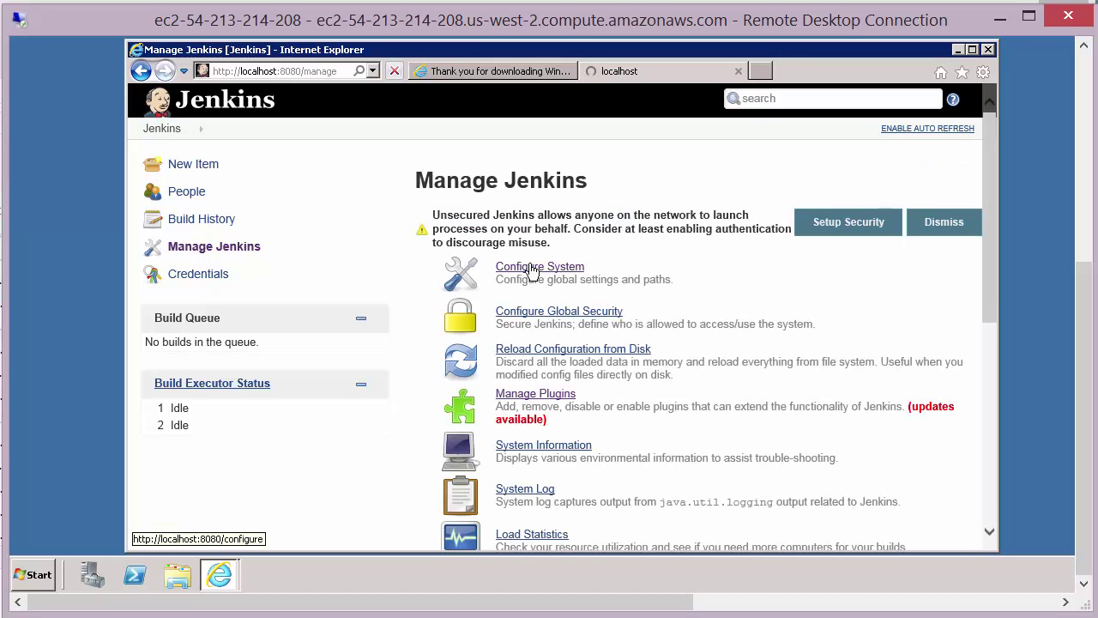
{"action": "left_click", "coordinate": [846, 542]}
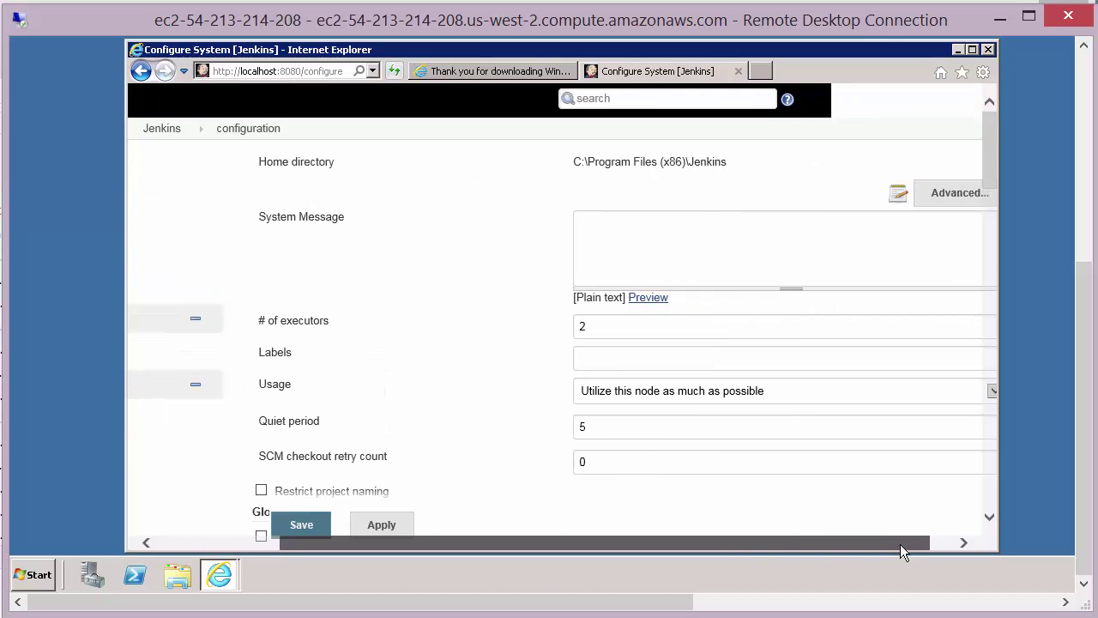
{"action": "scroll", "coordinate": [991, 158], "scroll_direction": "down", "scroll_amount": 1}
{"action": "left_click_drag", "start_coordinate": [989, 257], "coordinate": [989, 501]}
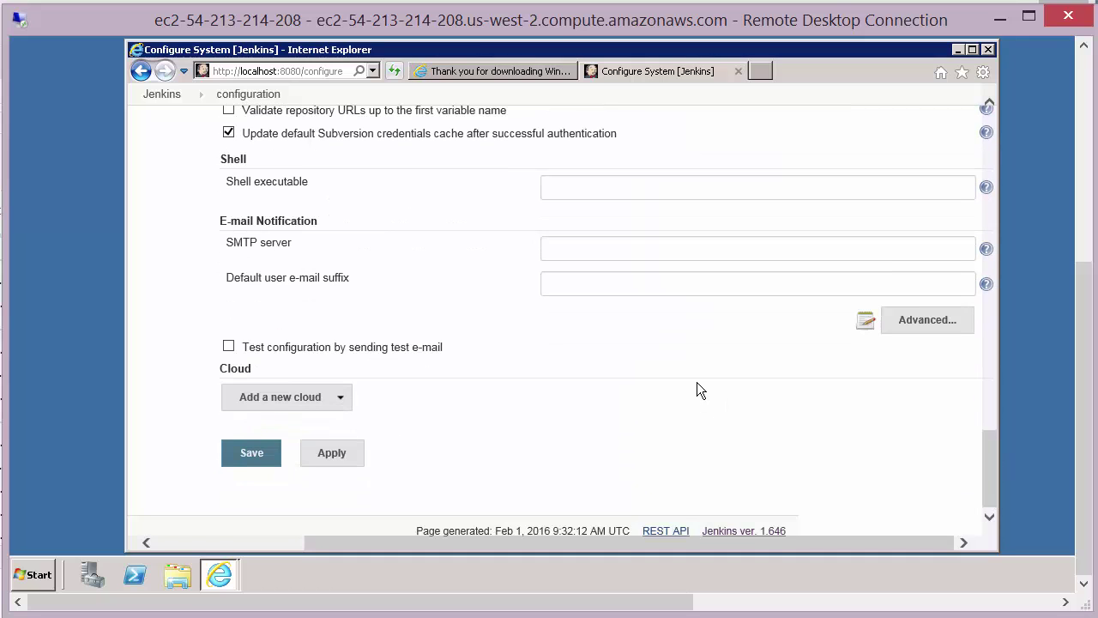
{"action": "left_click", "coordinate": [343, 403]}
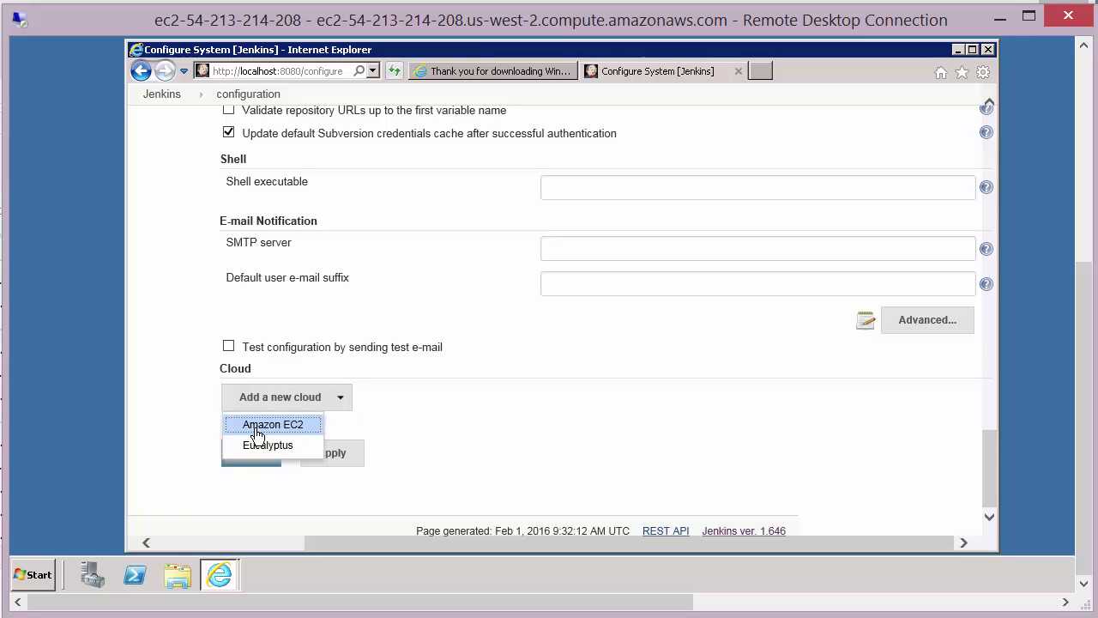
{"action": "left_click", "coordinate": [257, 427]}
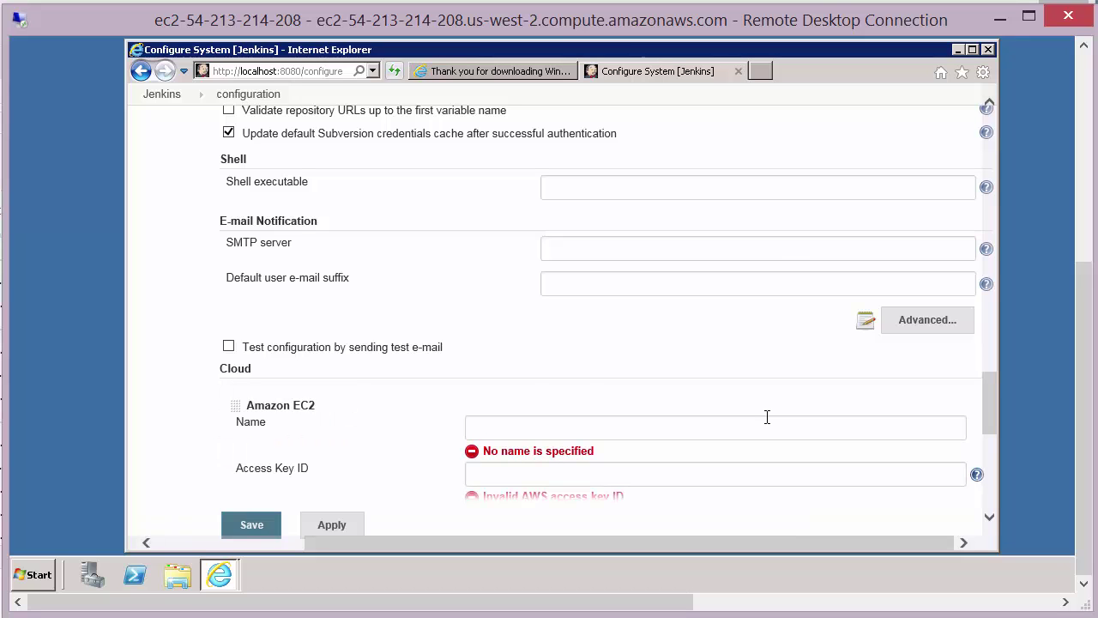
- Name the Amazon EC2 cloud RocketChatServer and enter the access key ID and secret access key
{"action": "scroll", "coordinate": [767, 417], "scroll_direction": "down", "scroll_amount": 1}
{"action": "left_click", "coordinate": [596, 354]}
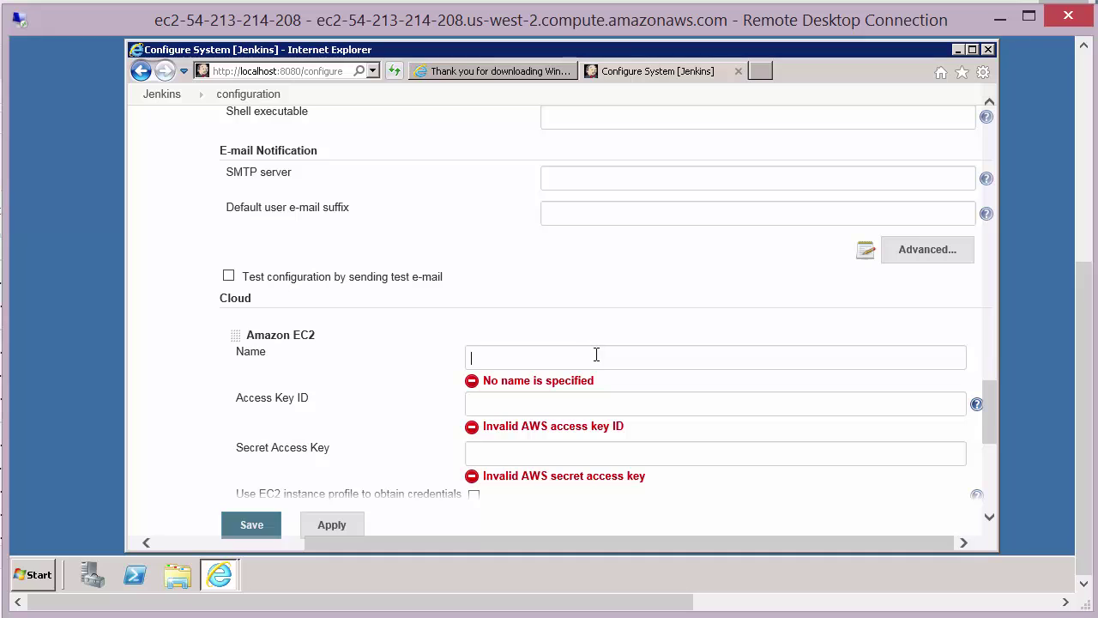
{"action": "type", "text": "RocketChatServer"}
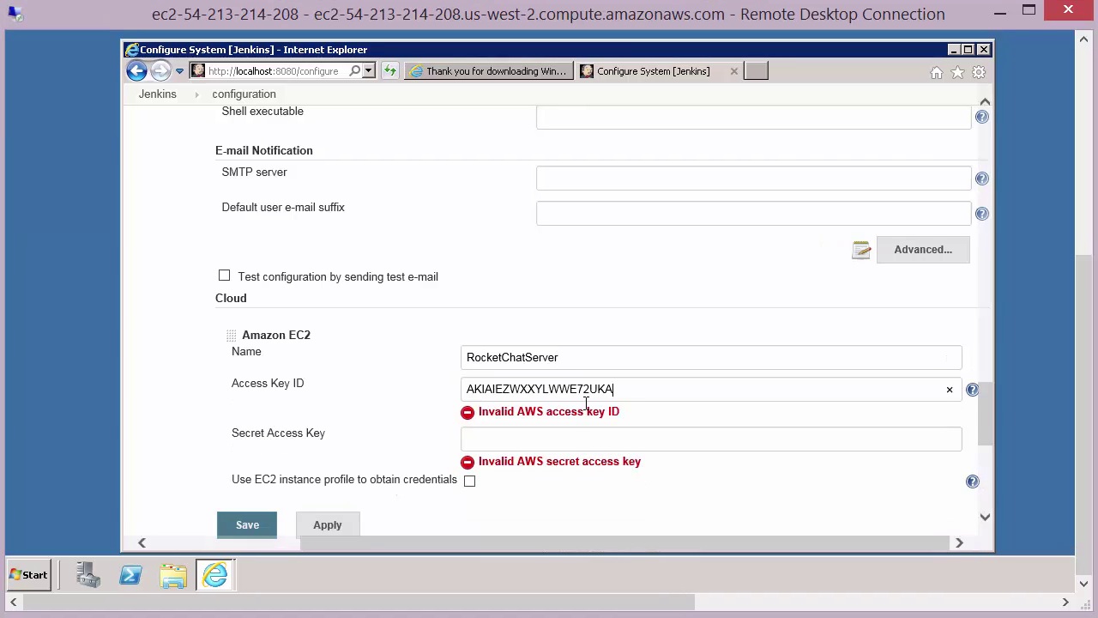
{"action": "left_click", "coordinate": [588, 445]}
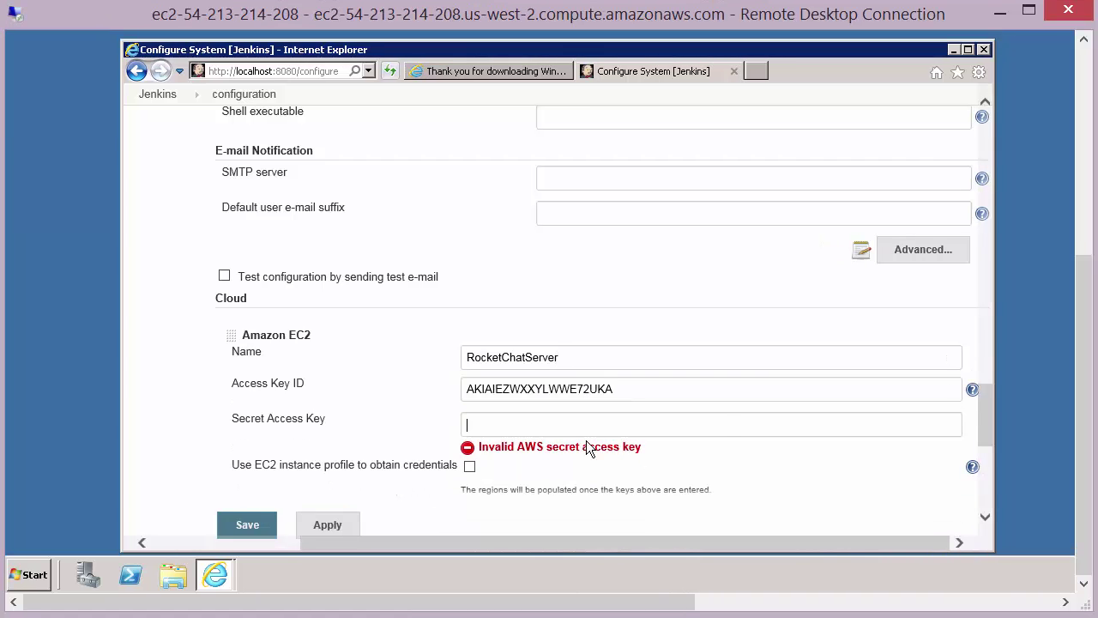
{"action": "key", "text": "ctrl+v"}
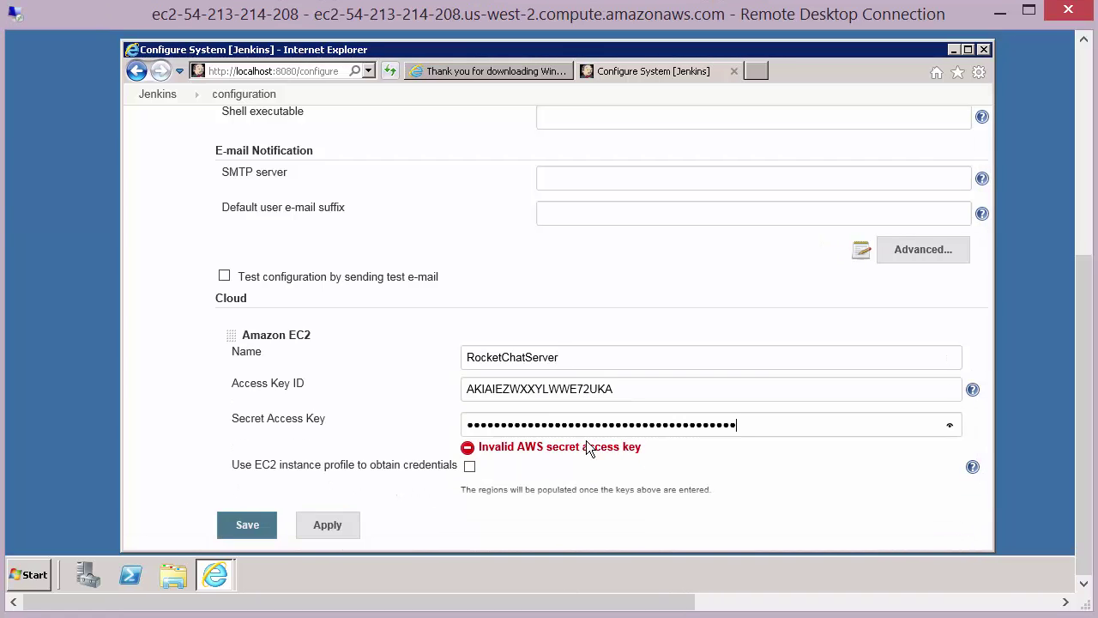
- Set the Amazon EC2 cloud's region to us-west-2
{"action": "scroll", "coordinate": [635, 433], "scroll_direction": "down", "scroll_amount": 3}
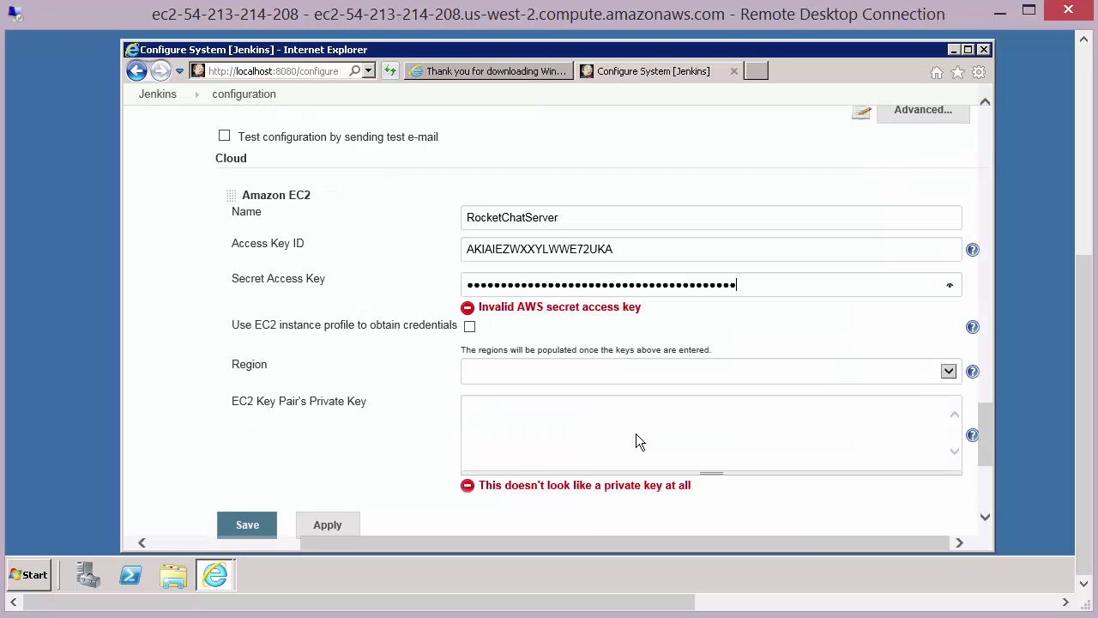
{"action": "left_click", "coordinate": [657, 367]}
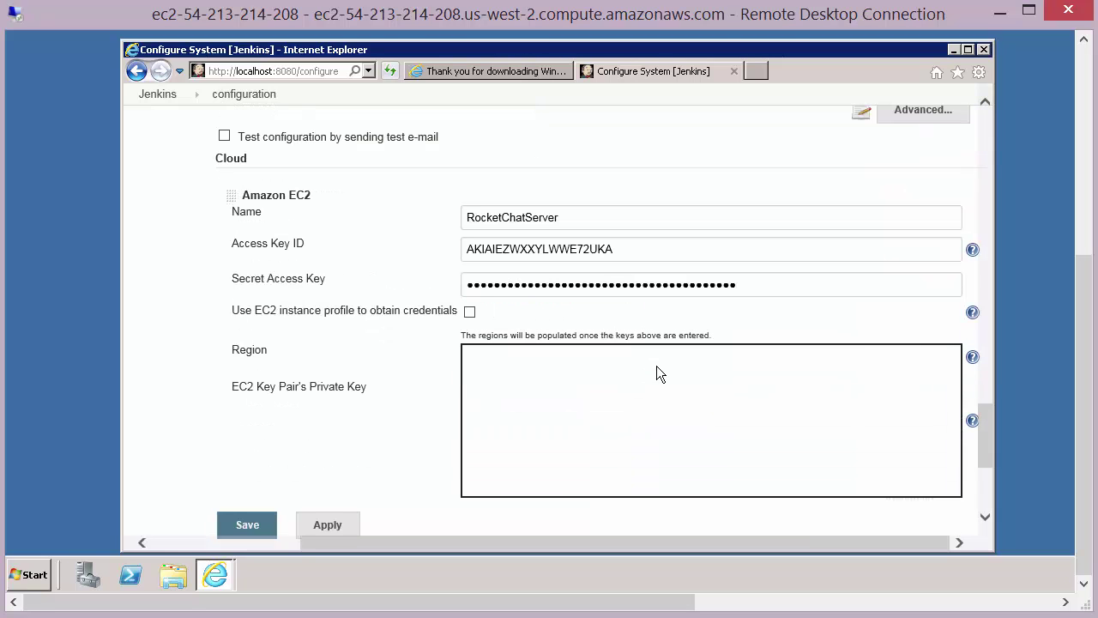
{"action": "left_click", "coordinate": [826, 371]}
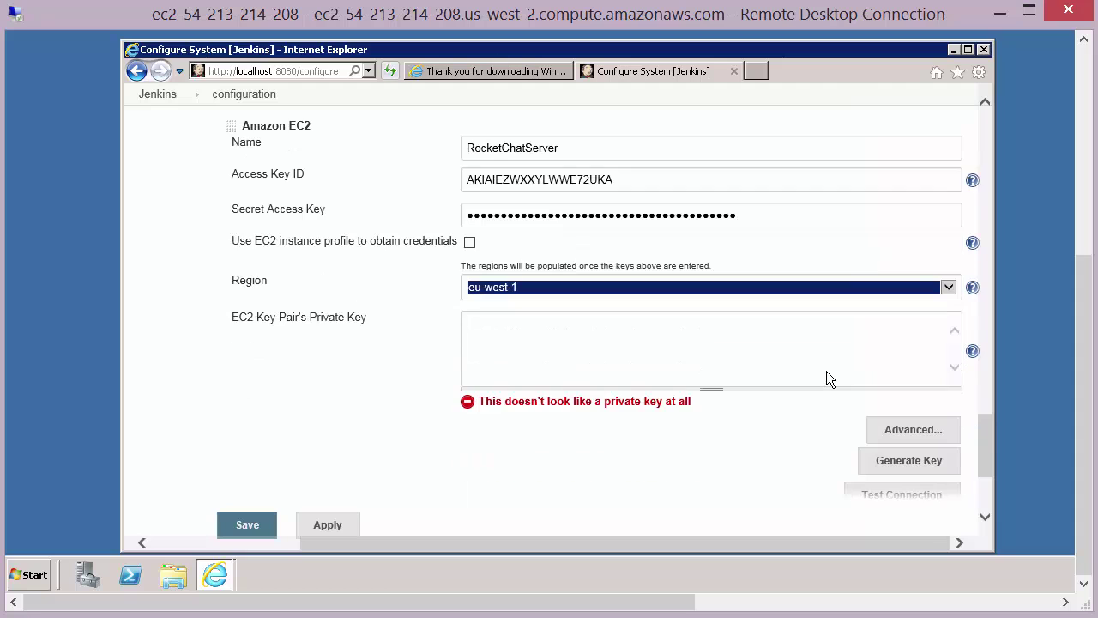
{"action": "left_click", "coordinate": [947, 287]}
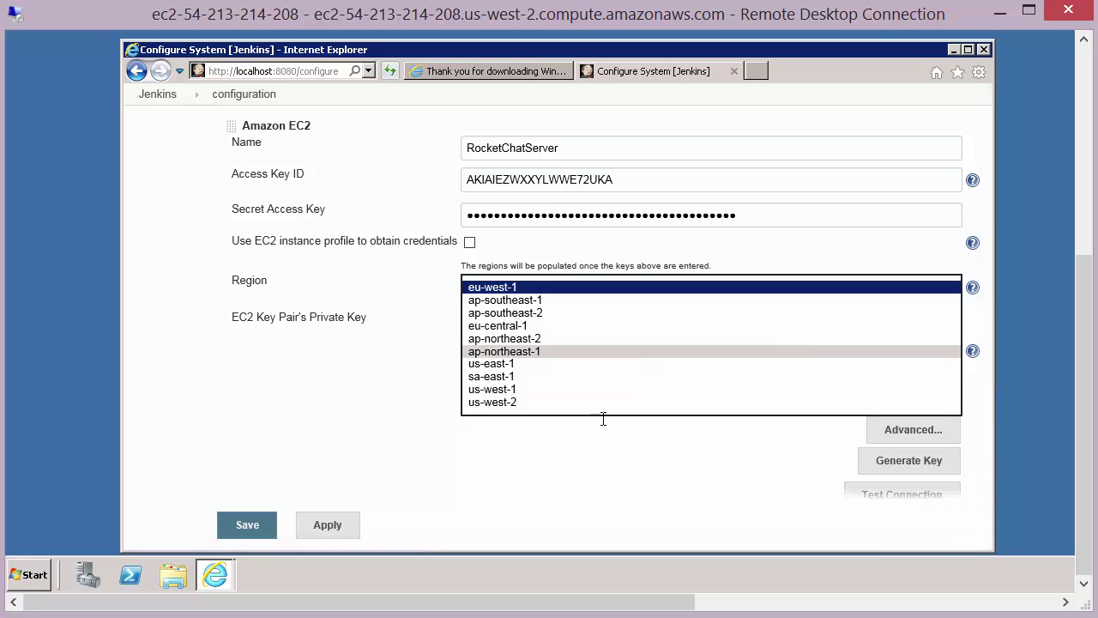
{"action": "left_click", "coordinate": [545, 401]}
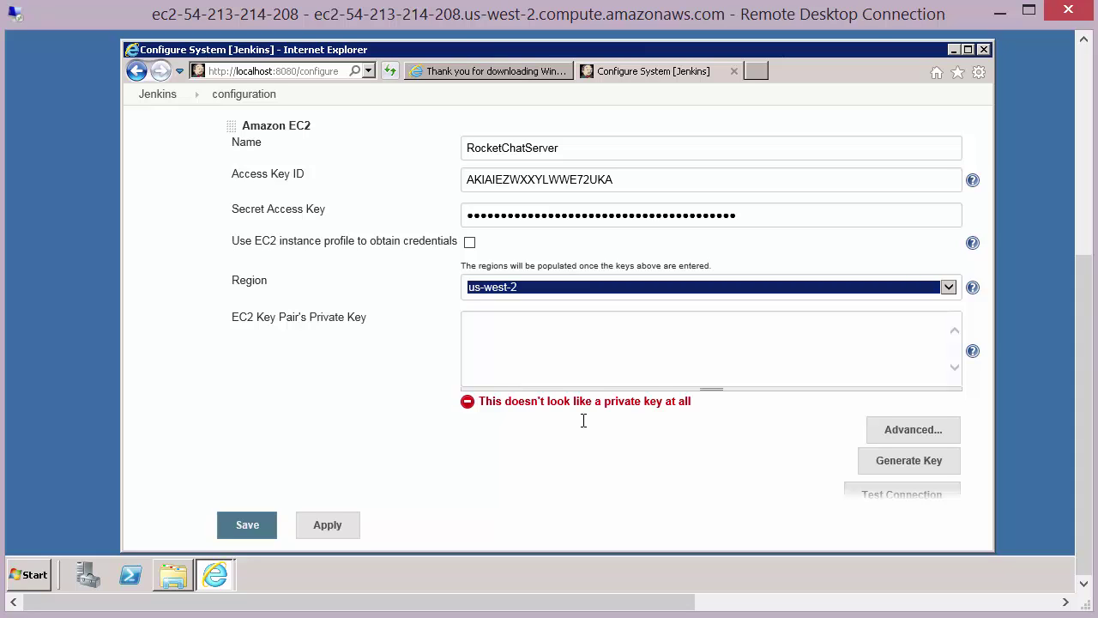
- Copy the private key from FirstKeyPair.pem in the Documents library into the cloud's EC2 Key Pair's Private Key field
{"action": "left_click", "coordinate": [172, 574]}
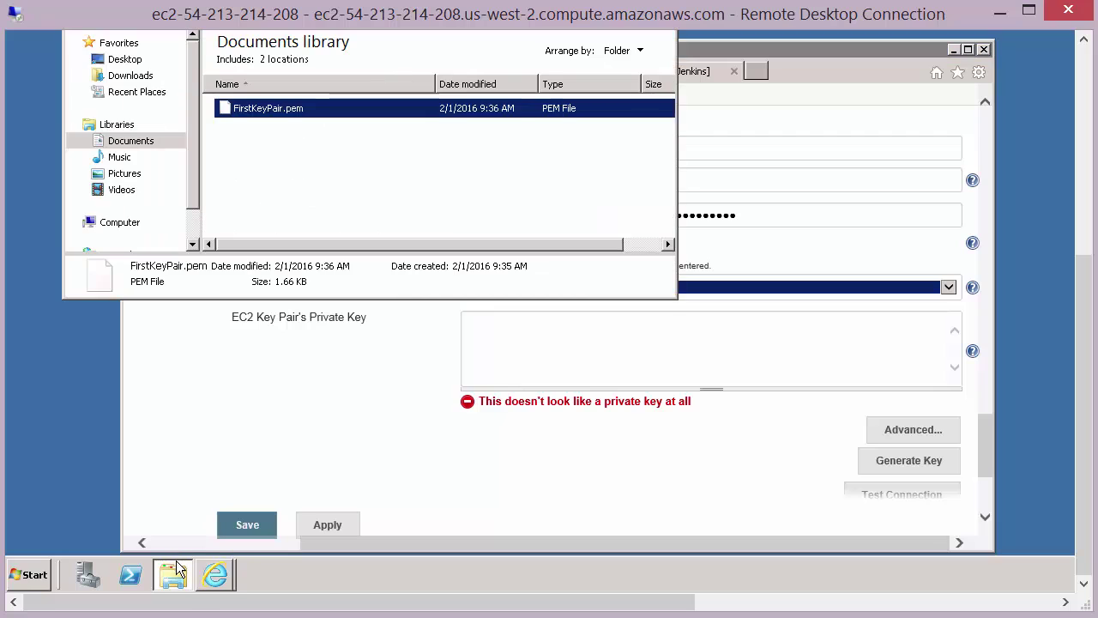
{"action": "left_click", "coordinate": [292, 112]}
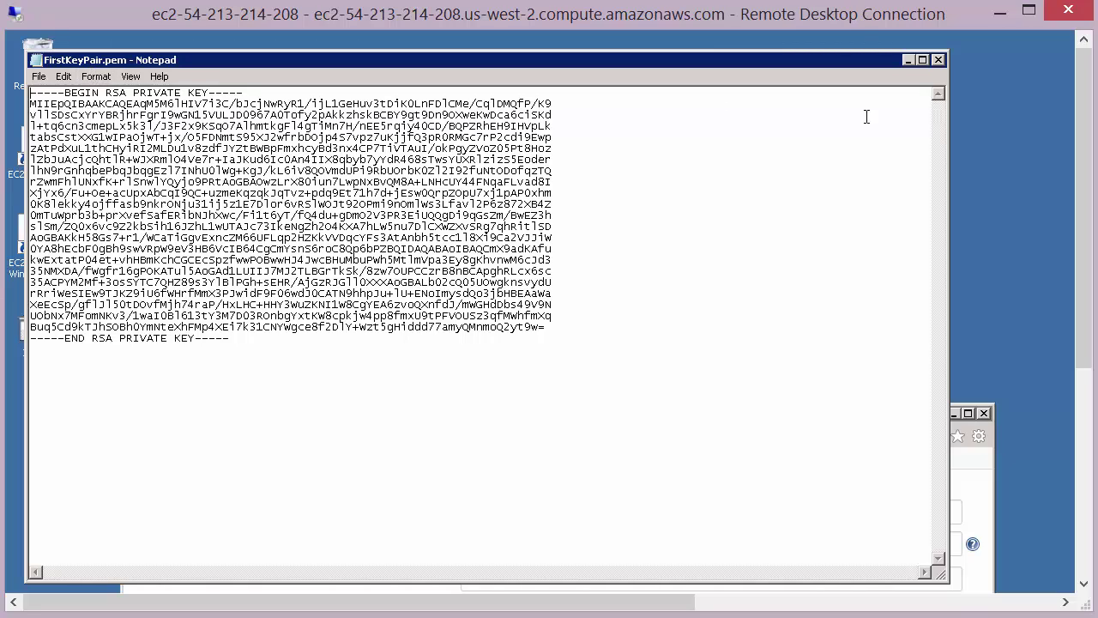
{"action": "left_click", "coordinate": [909, 60]}
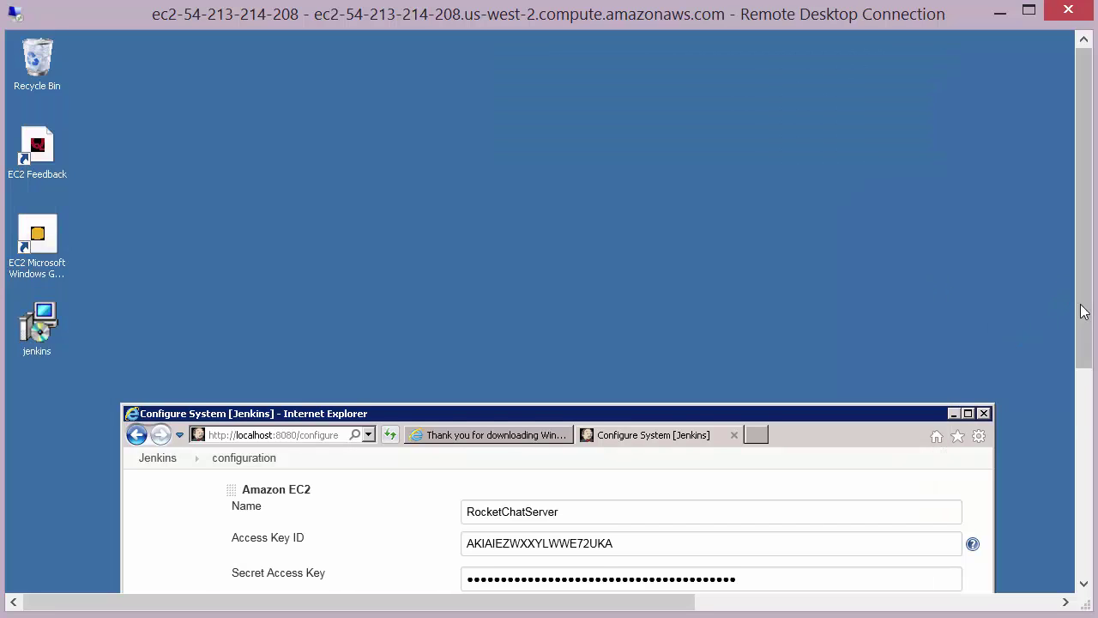
{"action": "left_click_drag", "start_coordinate": [1080, 309], "coordinate": [1081, 515]}
{"action": "left_click", "coordinate": [667, 354]}
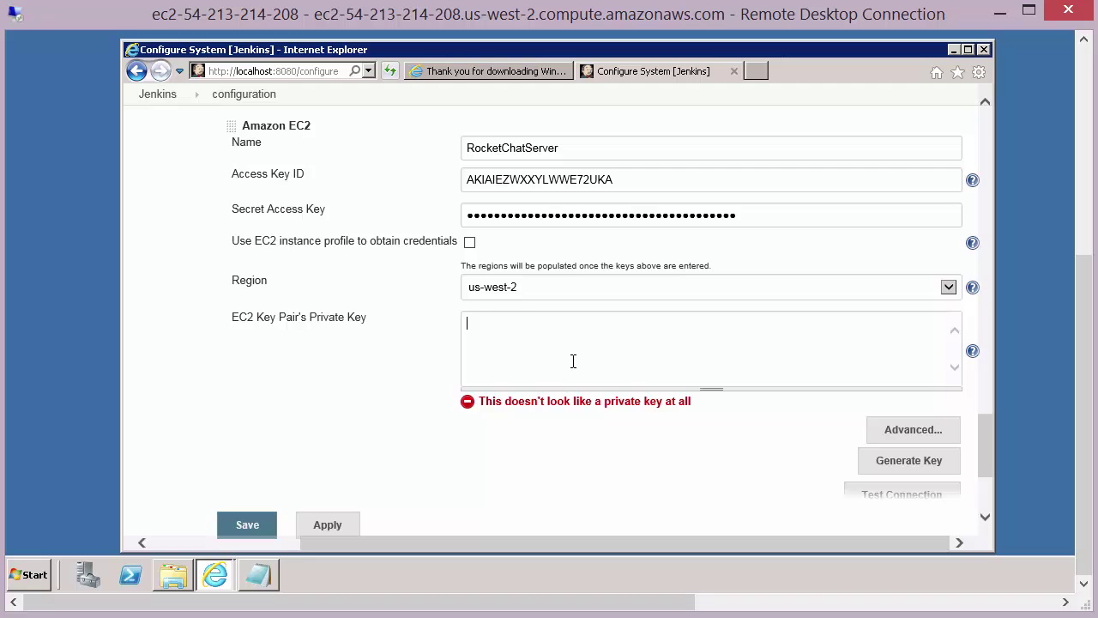
{"action": "key", "text": "ctrl+v"}
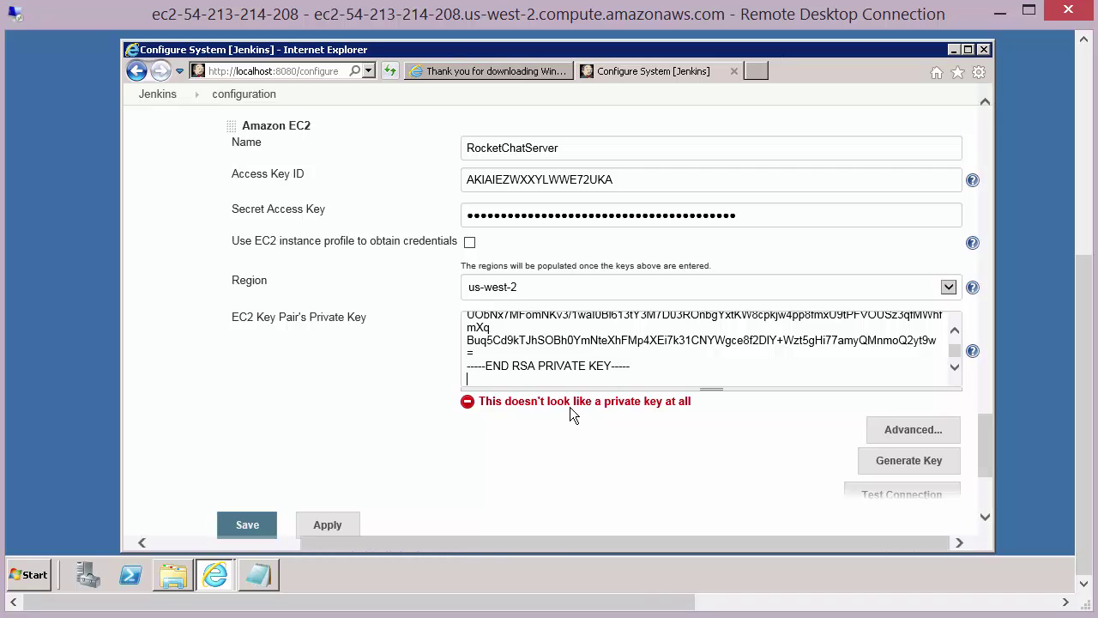
- Test the Amazon EC2 cloud's connection with the entered credentials and private key
{"action": "left_click", "coordinate": [884, 495]}
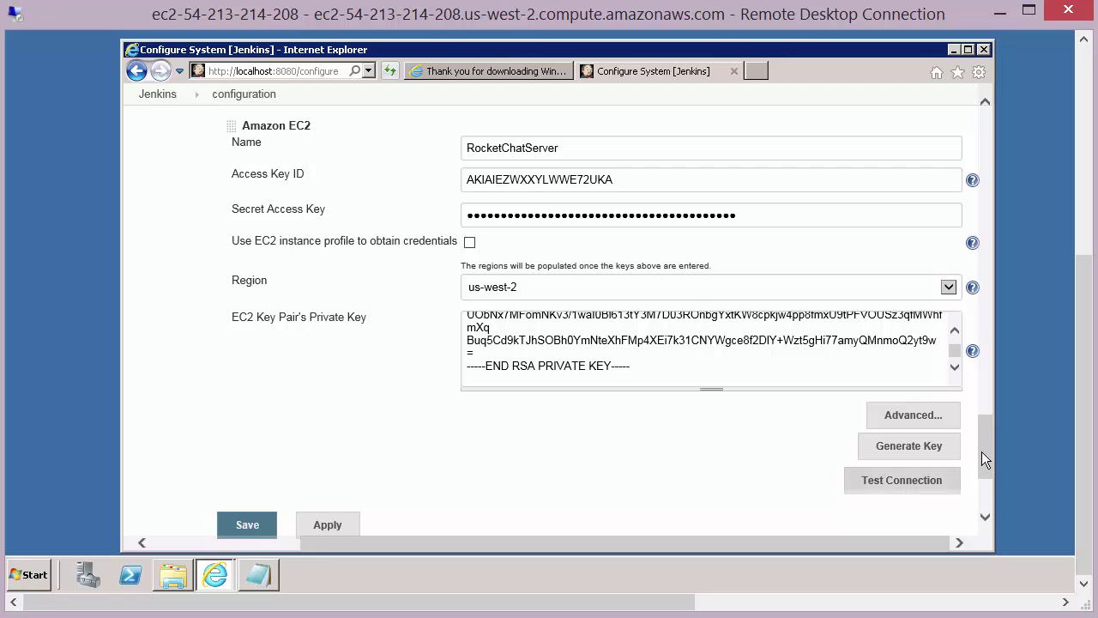
{"action": "left_click_drag", "start_coordinate": [989, 456], "coordinate": [987, 470]}
{"action": "scroll", "coordinate": [986, 470], "scroll_direction": "down", "scroll_amount": 1}
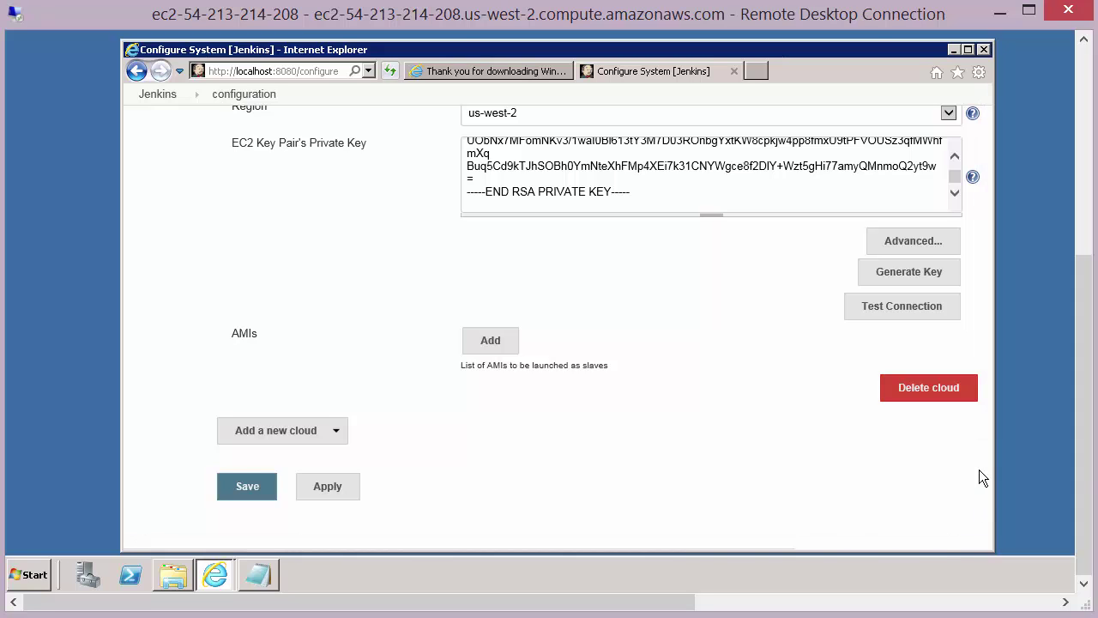
{"action": "scroll", "coordinate": [979, 472], "scroll_direction": "down", "scroll_amount": 1}
{"action": "left_click", "coordinate": [919, 281]}
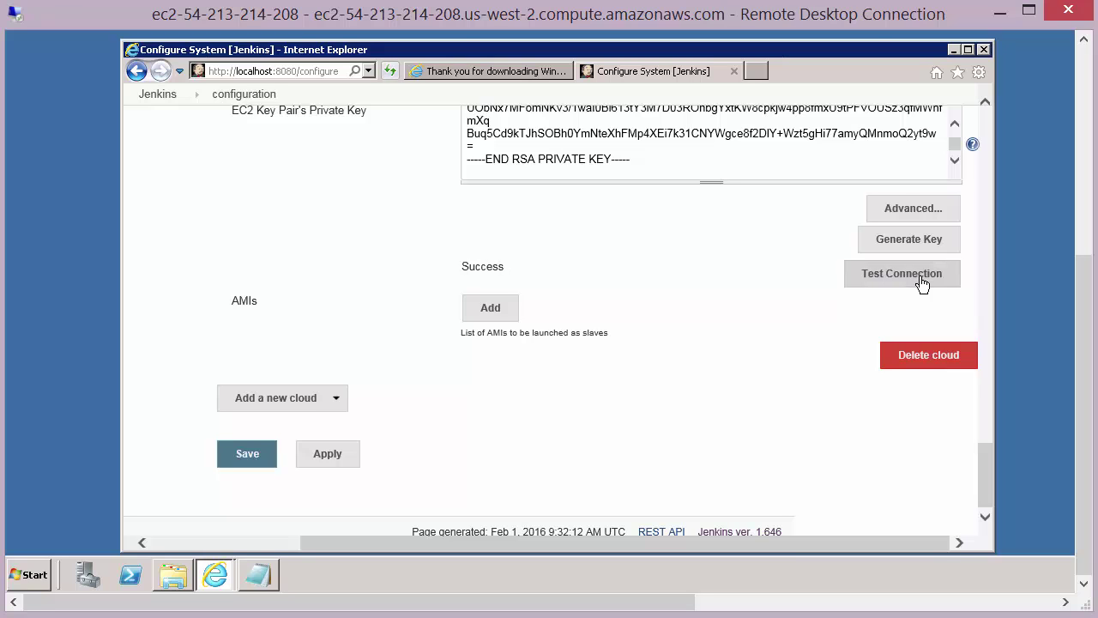